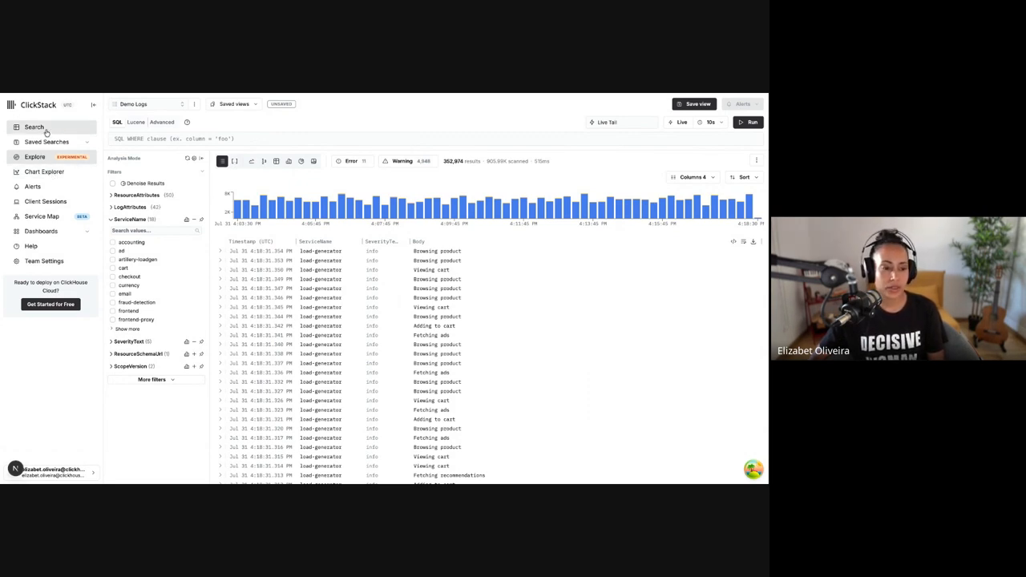
Review the data sources available for the Explore view, keeping Demo Logs as the source
{"action": "left_click", "coordinate": [49, 173]}
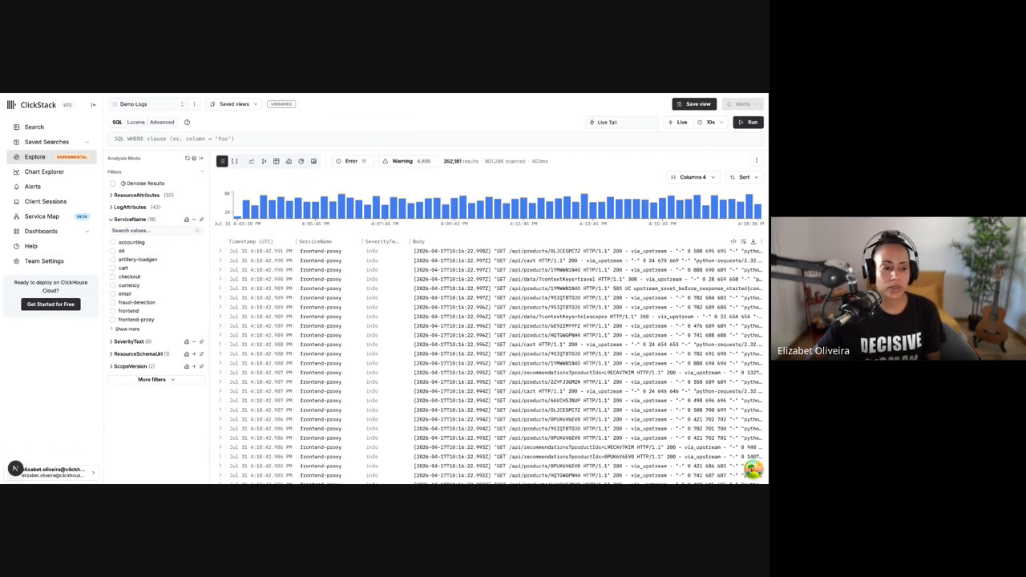
{"action": "left_click", "coordinate": [56, 159]}
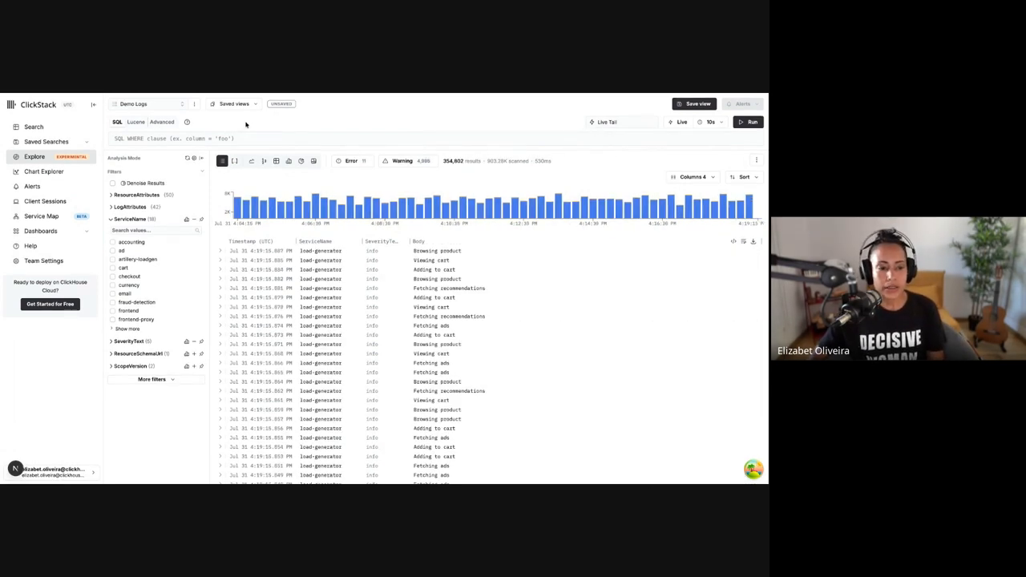
{"action": "left_click", "coordinate": [165, 107]}
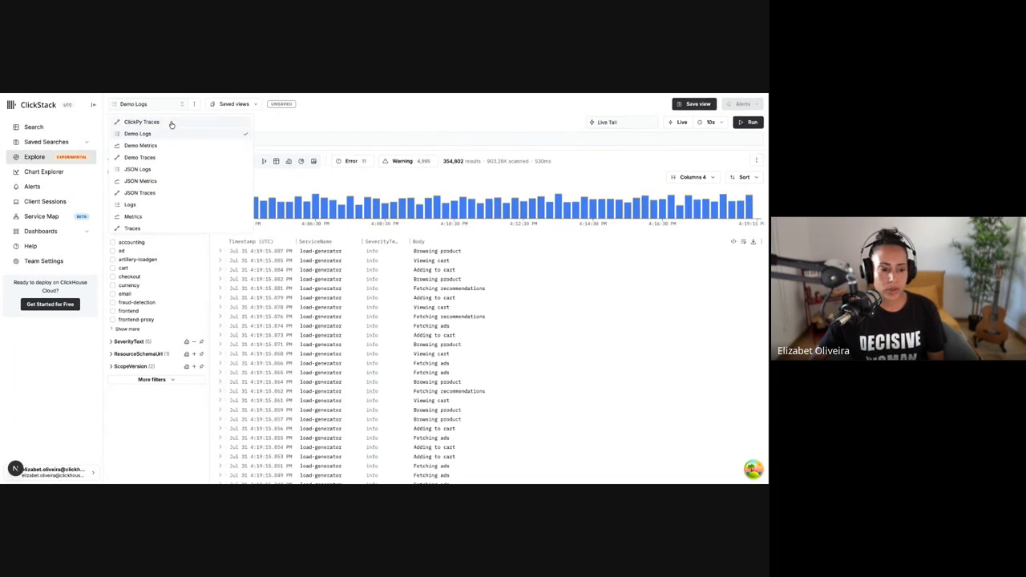
{"action": "left_click", "coordinate": [295, 133]}
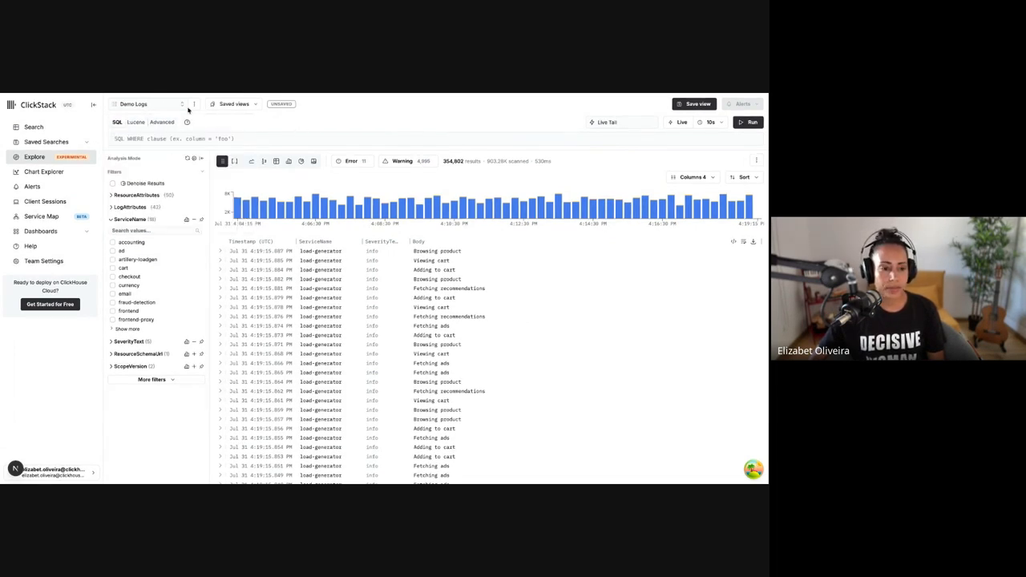
{"action": "left_click", "coordinate": [157, 105]}
{"action": "left_click", "coordinate": [267, 118]}
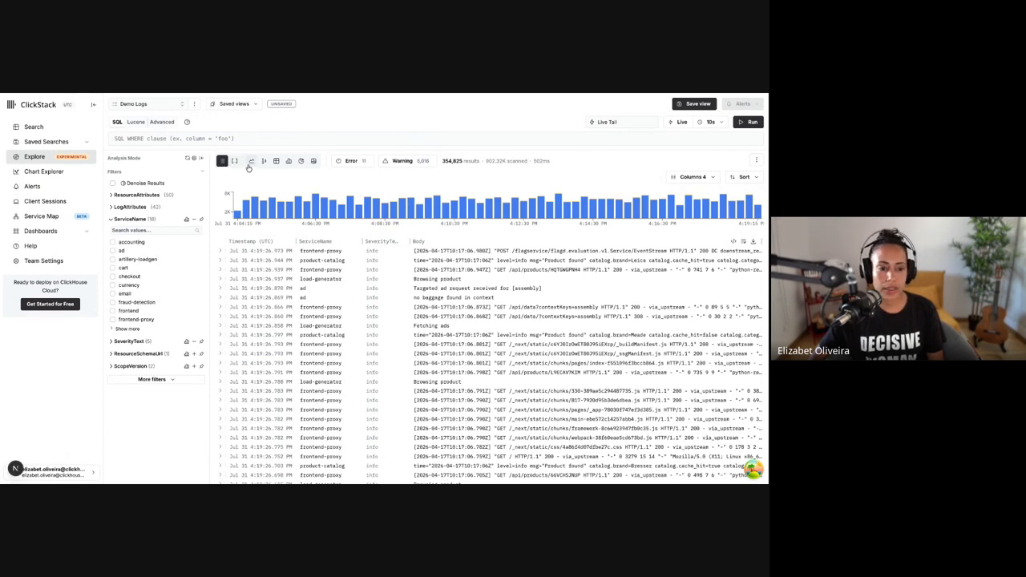
Compare the Demo Logs results as a bar chart, grouped table, number and list, ending on the grouped table
{"action": "left_click", "coordinate": [290, 163]}
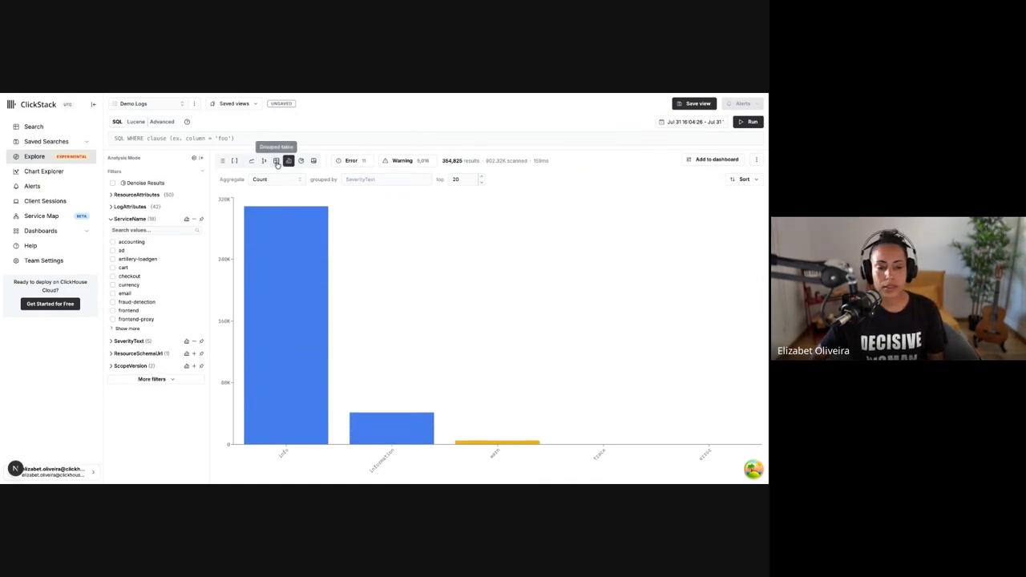
{"action": "left_click", "coordinate": [276, 161]}
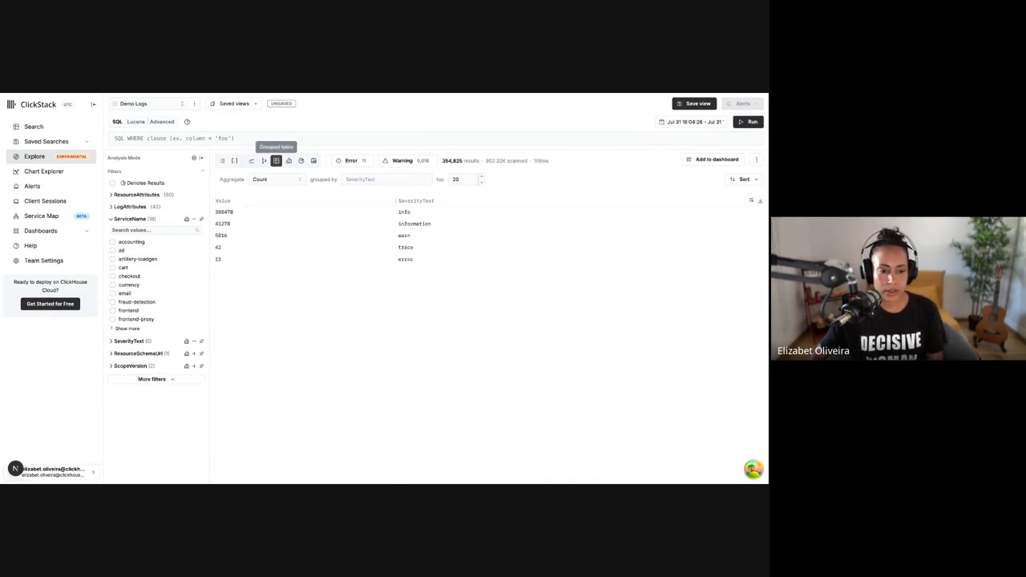
{"action": "left_click", "coordinate": [263, 161]}
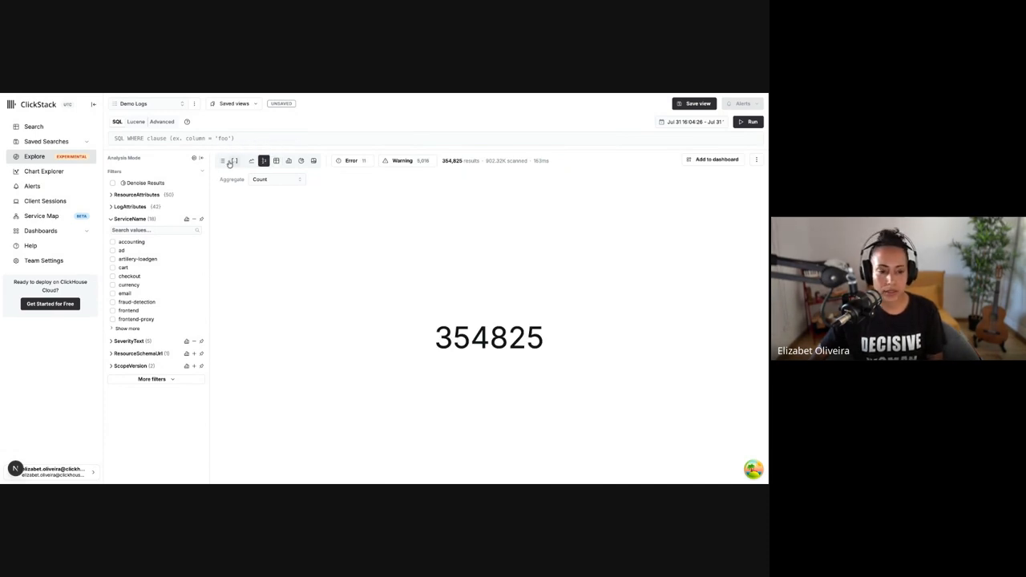
{"action": "left_click", "coordinate": [222, 160]}
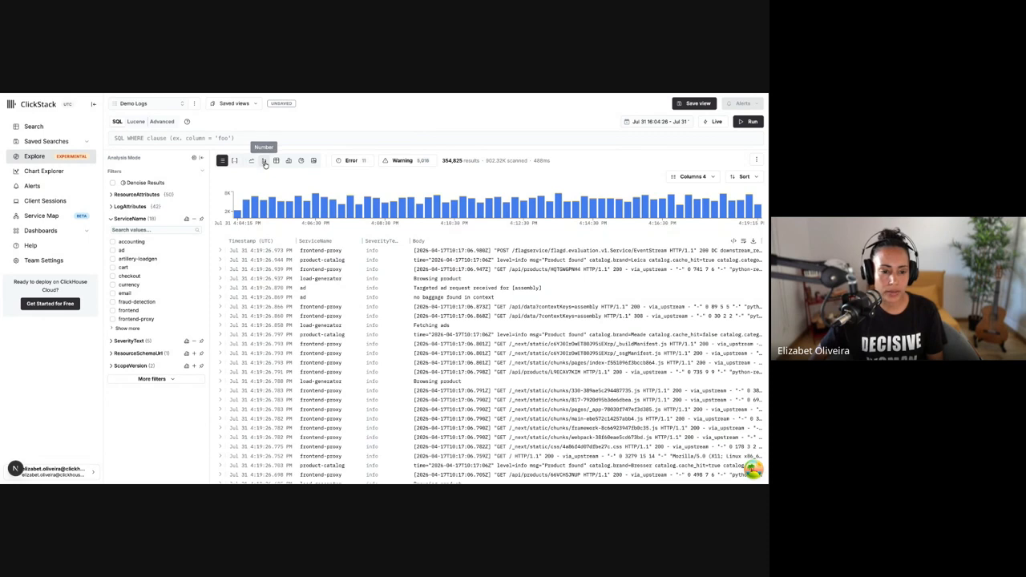
{"action": "left_click", "coordinate": [264, 161]}
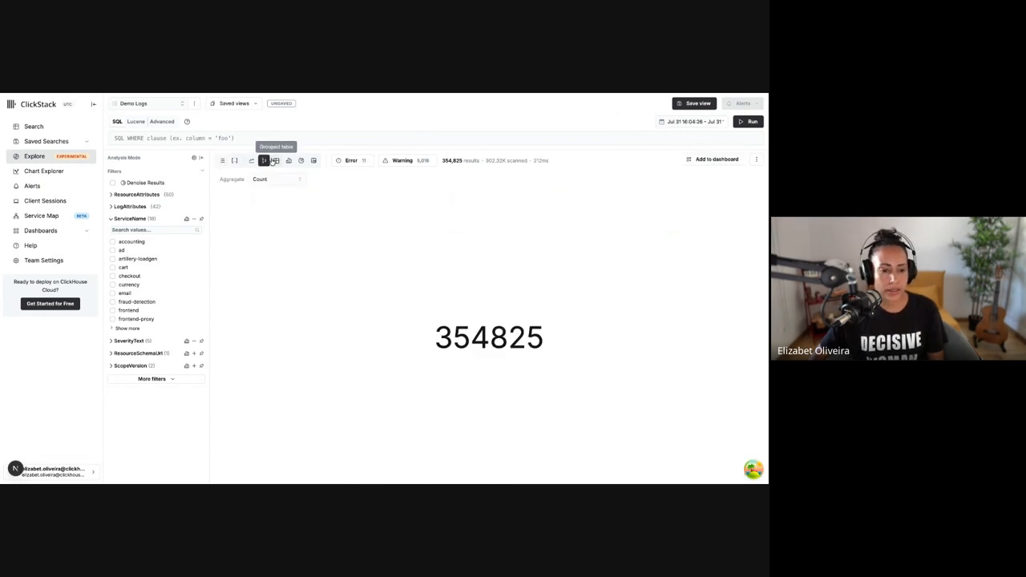
{"action": "left_click", "coordinate": [275, 161]}
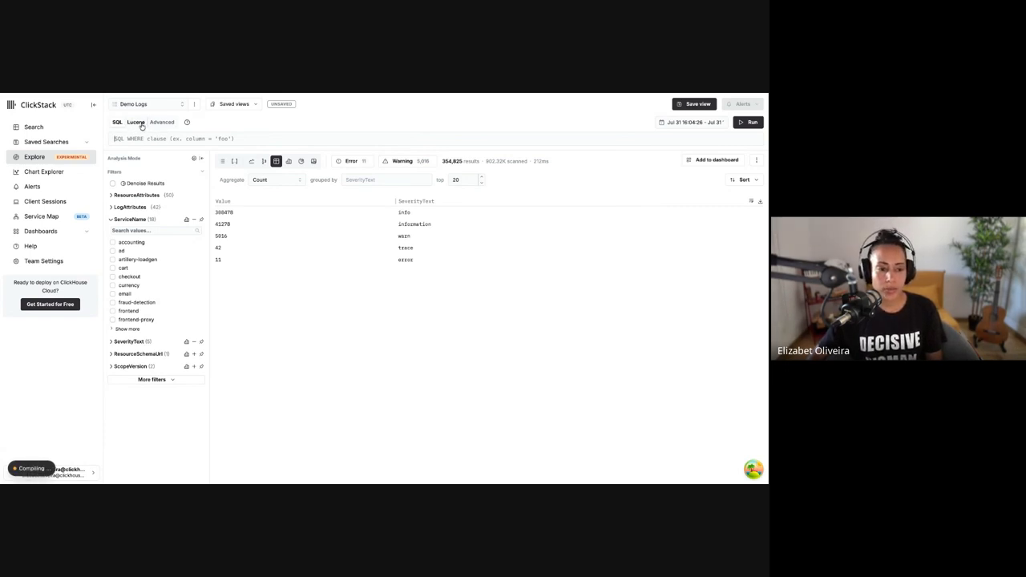
Compare the Lucene and SQL query modes, ending with SQL selected
{"action": "left_click", "coordinate": [129, 125]}
{"action": "left_click", "coordinate": [119, 126]}
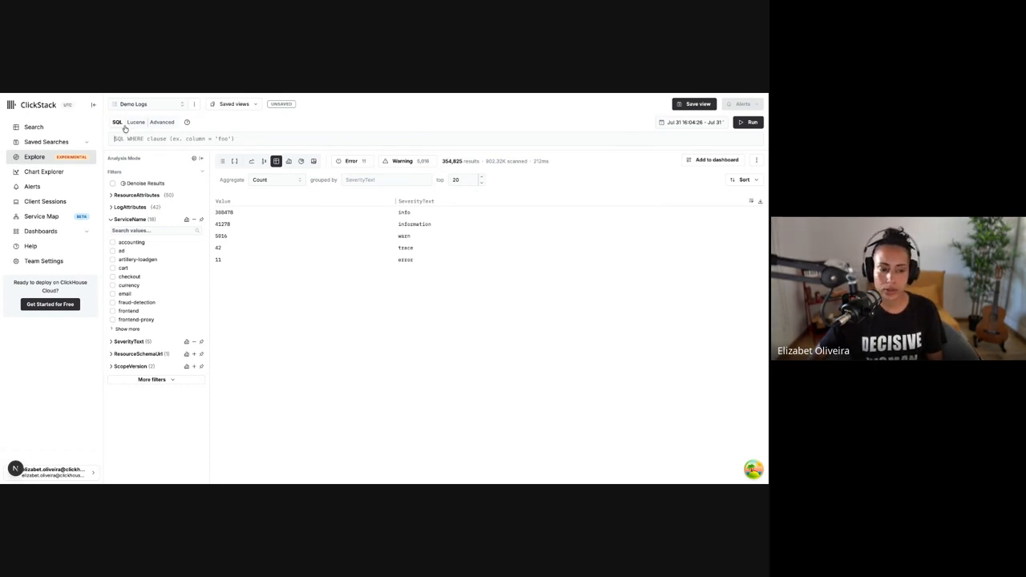
{"action": "left_click", "coordinate": [152, 124]}
{"action": "left_click", "coordinate": [118, 122]}
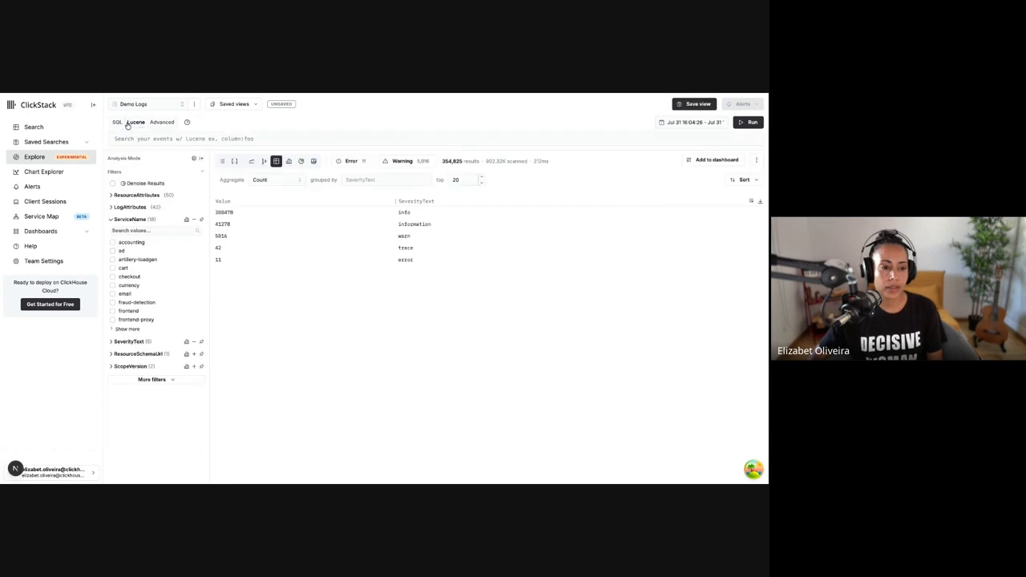
Try the autocomplete in the SQL WHERE clause by accepting the SpanId suggestion, and clear the clause
{"action": "type", "text": "sad"}
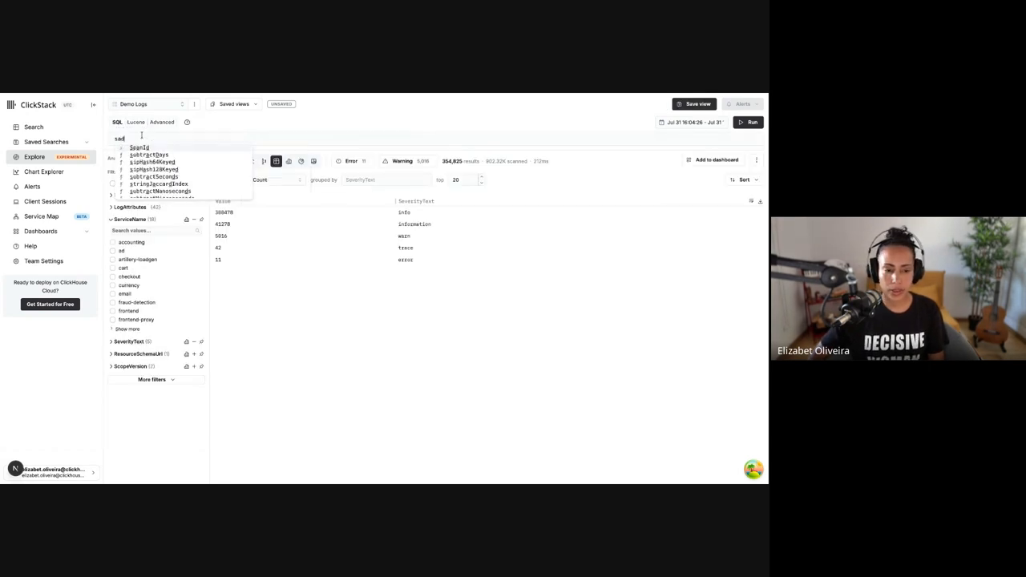
{"action": "left_click", "coordinate": [145, 147]}
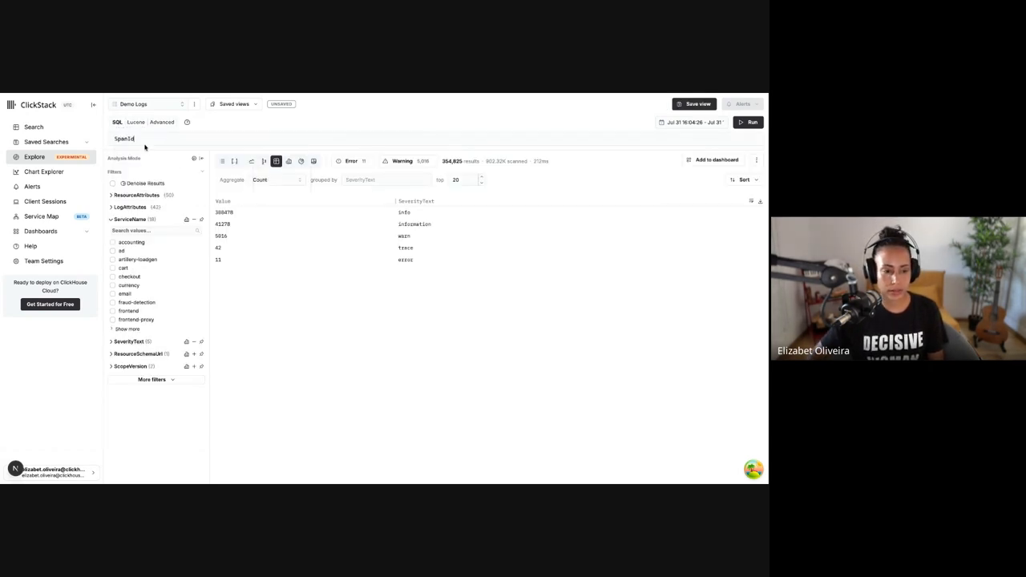
{"action": "key", "text": "ctrl+a"}
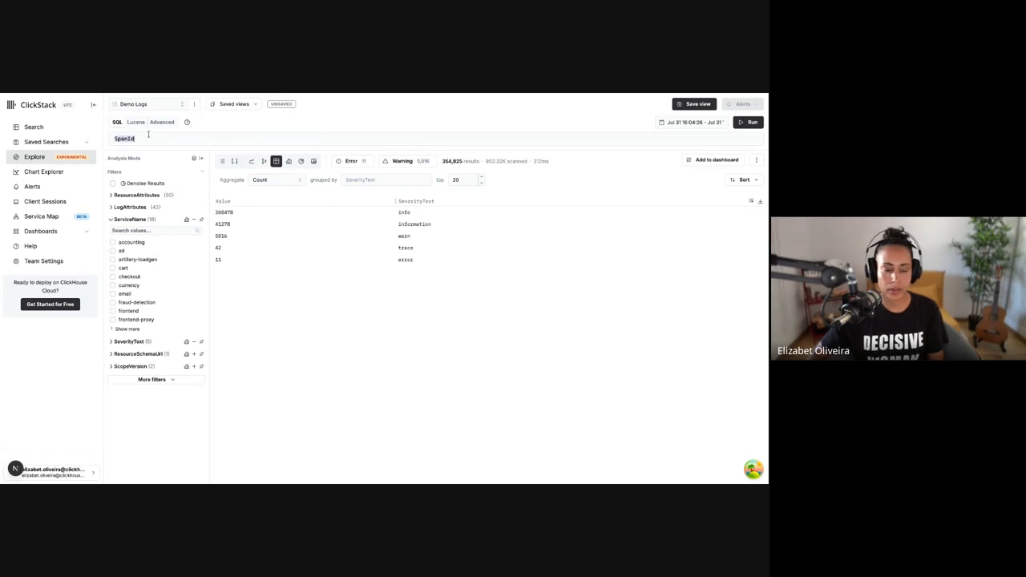
{"action": "key", "text": "BackSpace"}
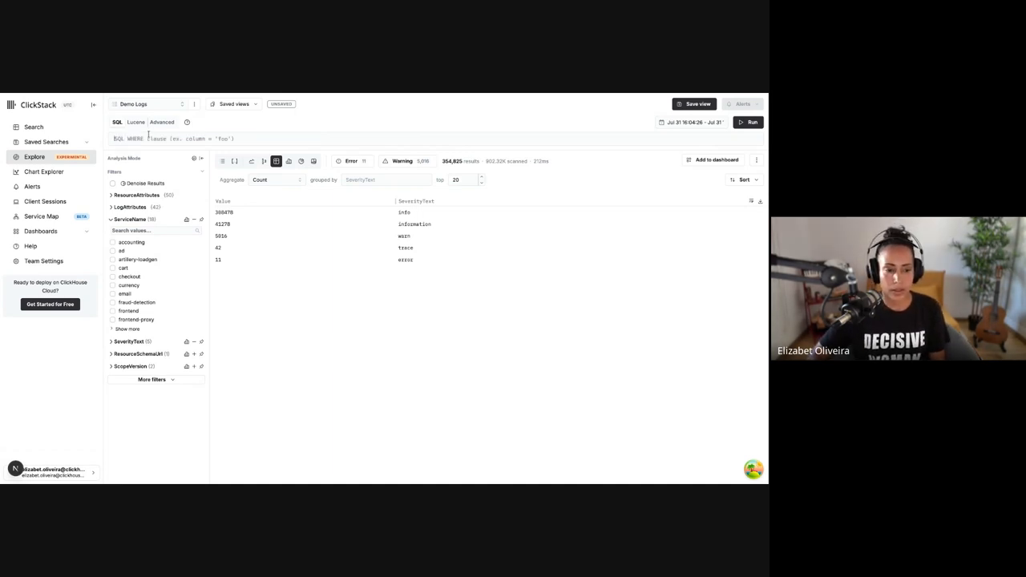
Try a multi-line SQL WHERE clause with ASD and SAD on separate lines, clear it, and check the empty clause's suggestions
{"action": "type", "text": "ASD"}
{"action": "key", "text": "Return"}
{"action": "type", "text": "SAD"}
{"action": "key", "text": "Return"}
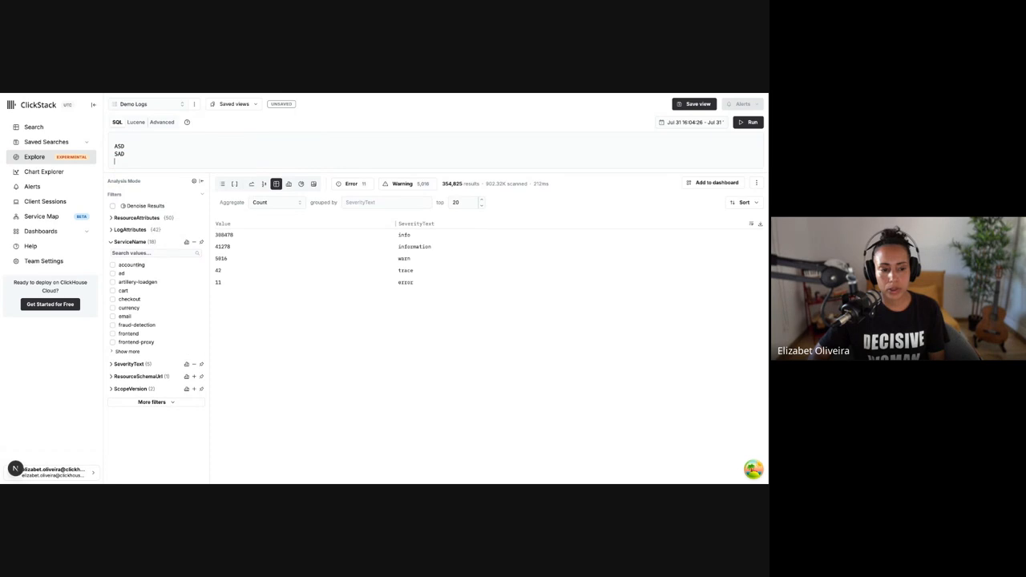
{"action": "left_click_drag", "start_coordinate": [141, 165], "coordinate": [112, 147]}
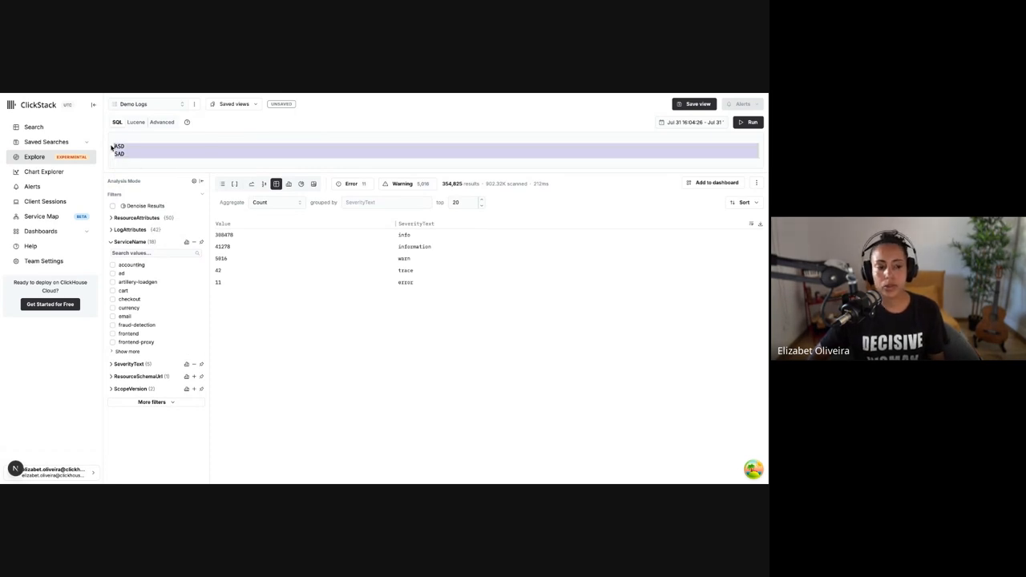
{"action": "key", "text": "BackSpace"}
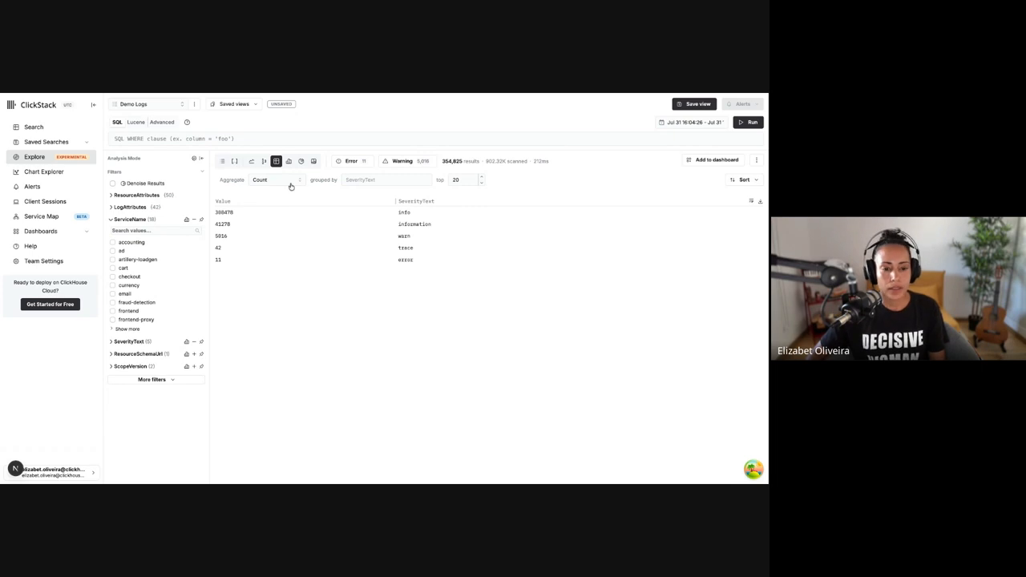
{"action": "left_click", "coordinate": [359, 136]}
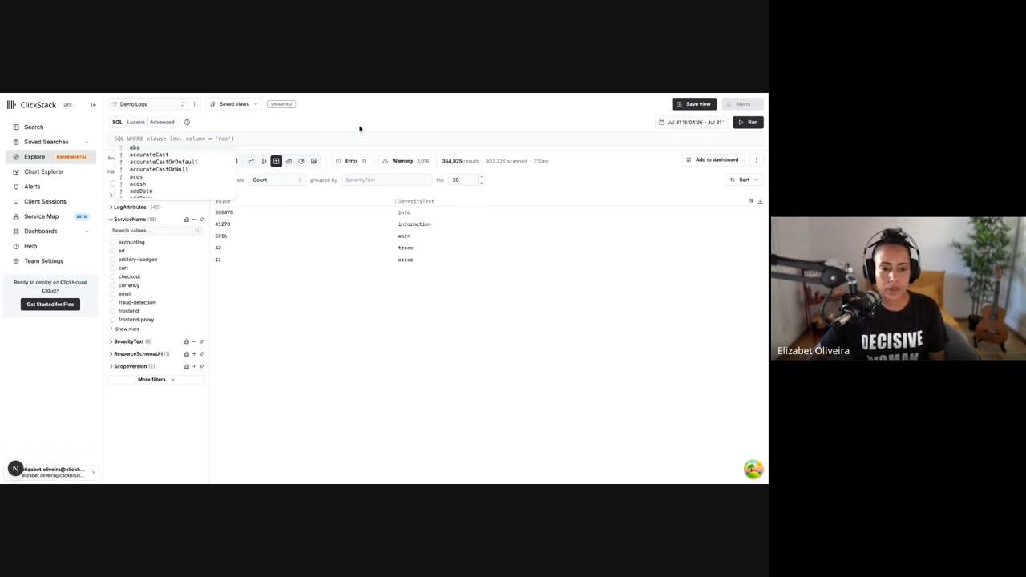
{"action": "left_click", "coordinate": [360, 128]}
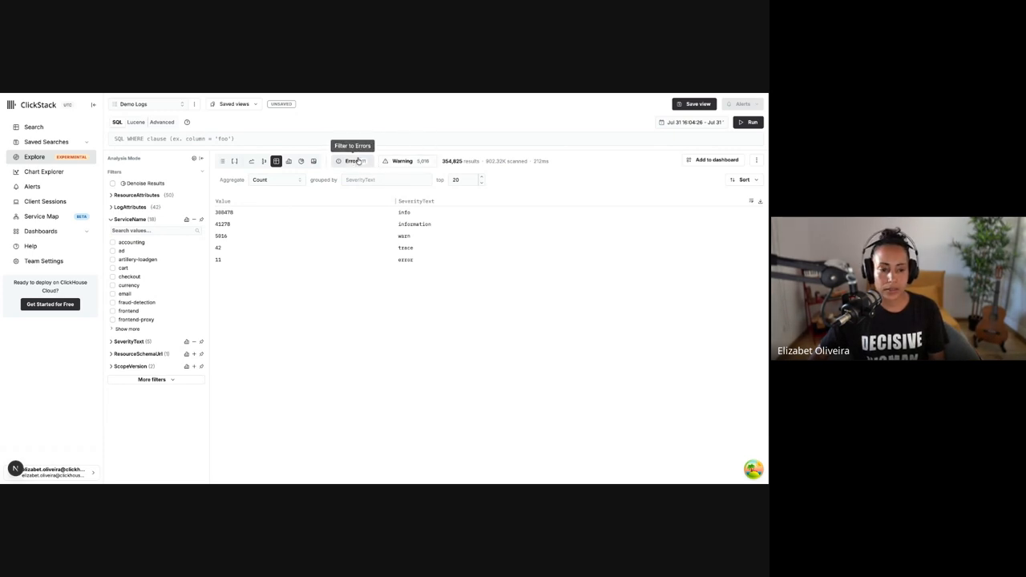
Show the logs as a list and view only the errors and only the warnings, clearing each quick filter
{"action": "left_click", "coordinate": [222, 161]}
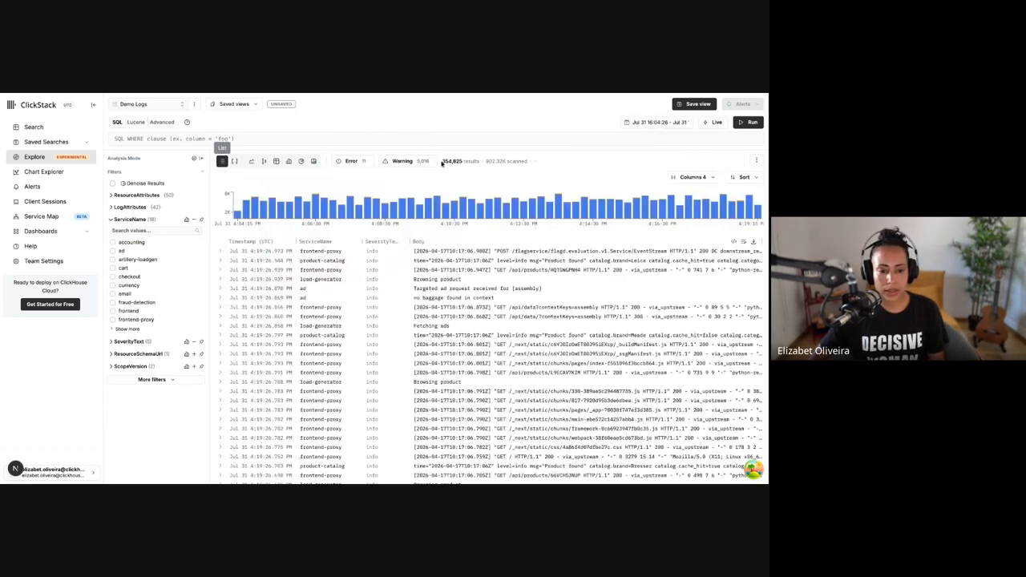
{"action": "left_click", "coordinate": [360, 163]}
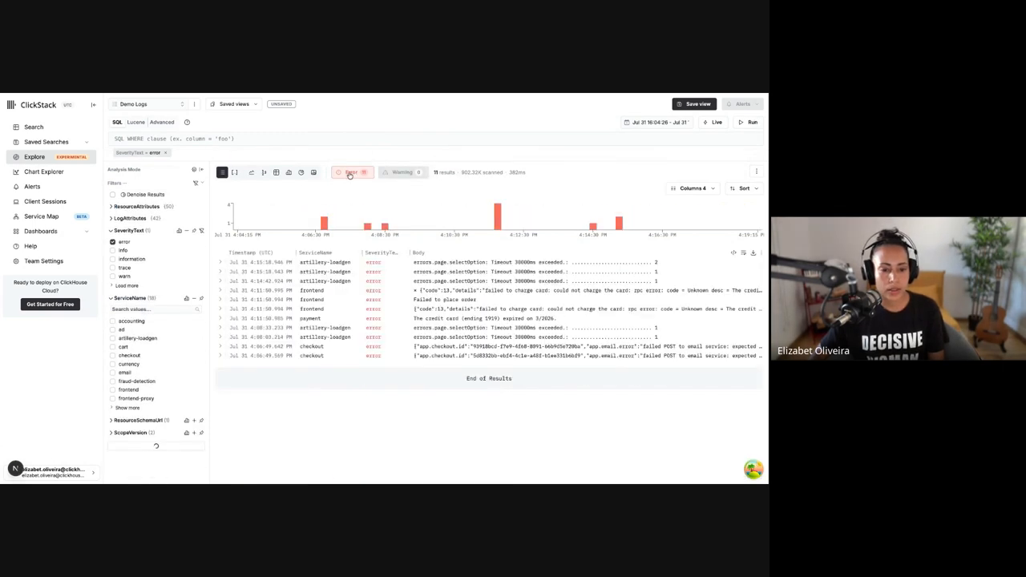
{"action": "left_click", "coordinate": [354, 174]}
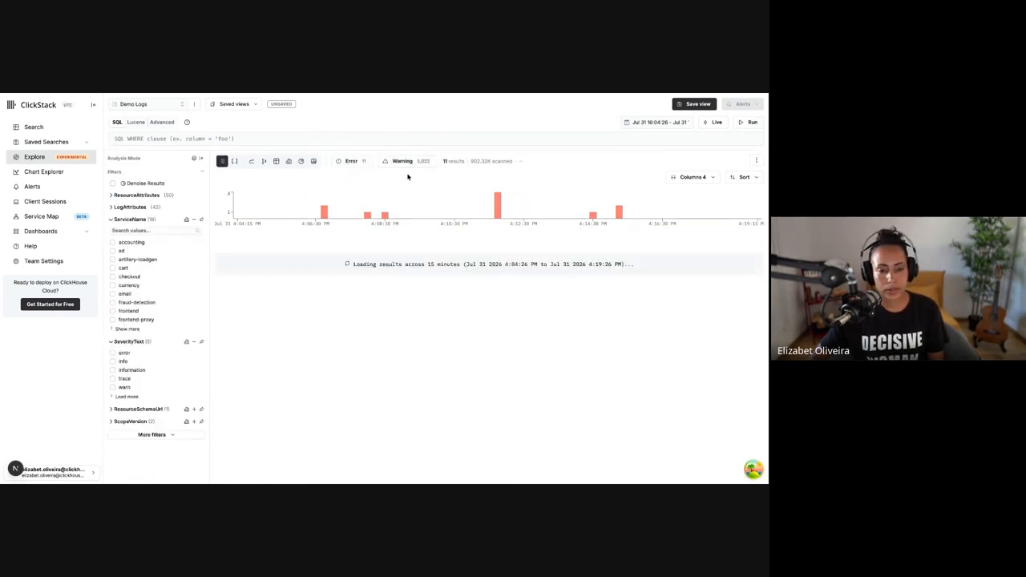
{"action": "left_click", "coordinate": [404, 164]}
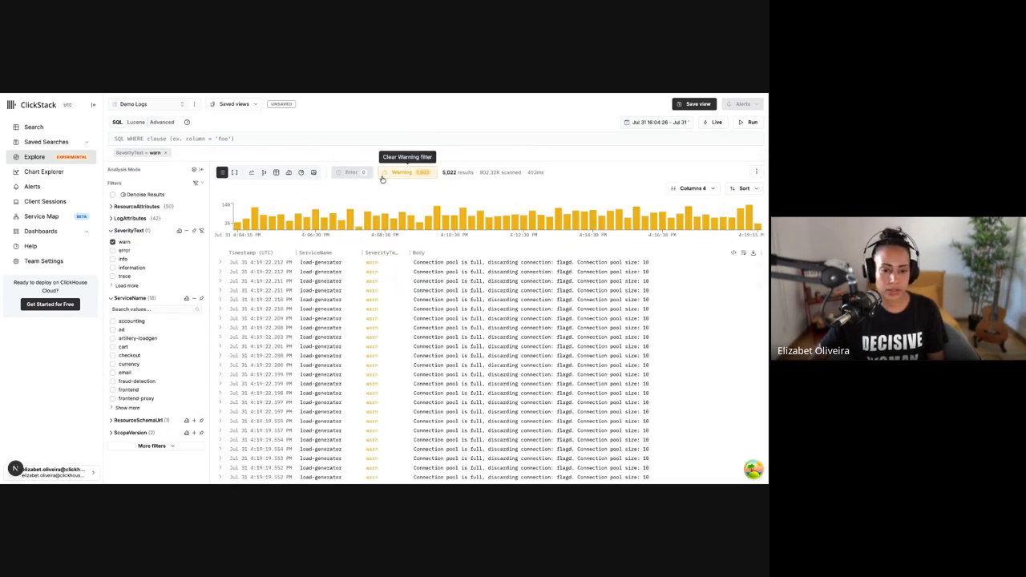
{"action": "left_click", "coordinate": [396, 175]}
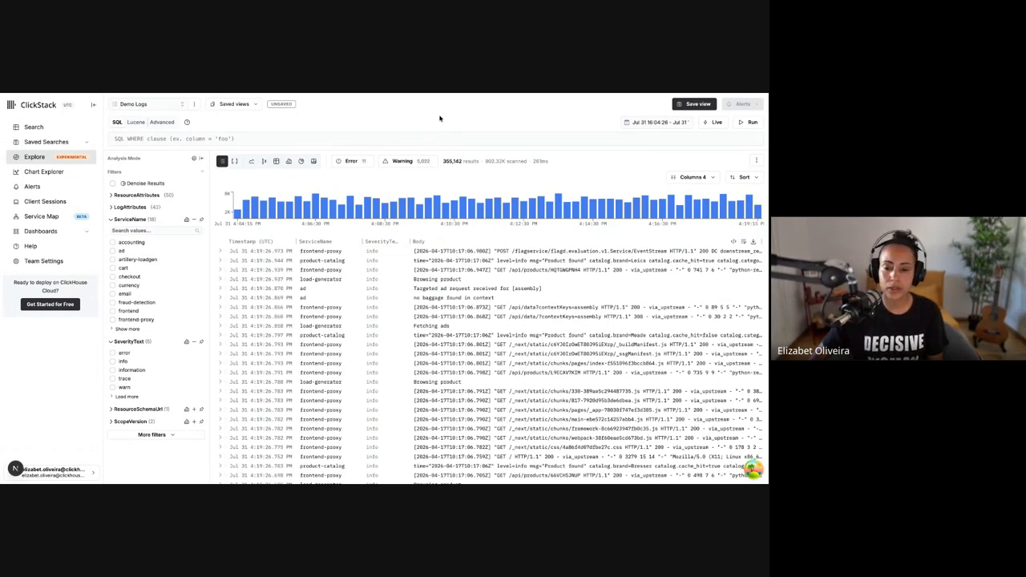
Add the TraceId column to the log results and apply the column selection
{"action": "left_click", "coordinate": [690, 178]}
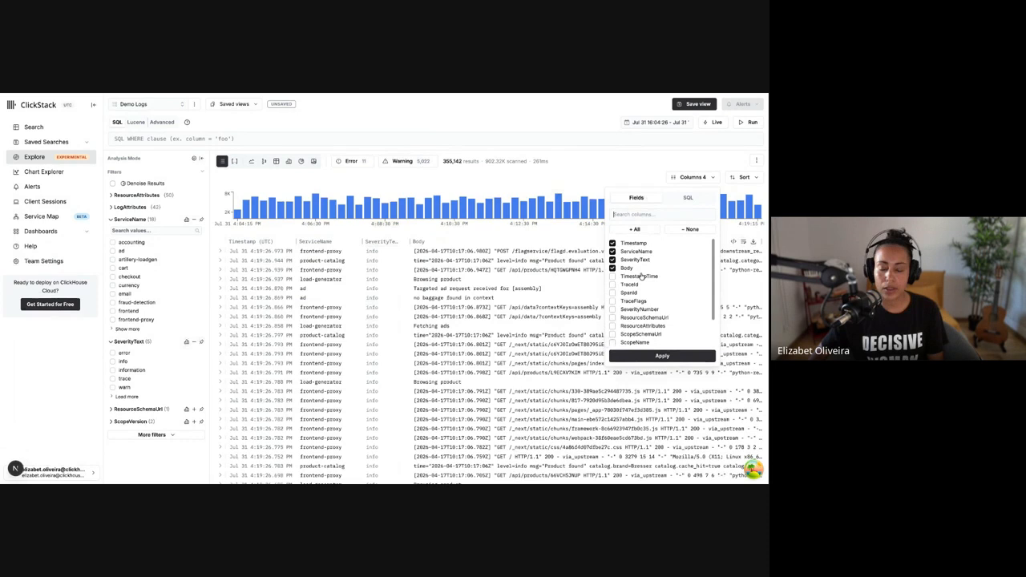
{"action": "left_click", "coordinate": [683, 198]}
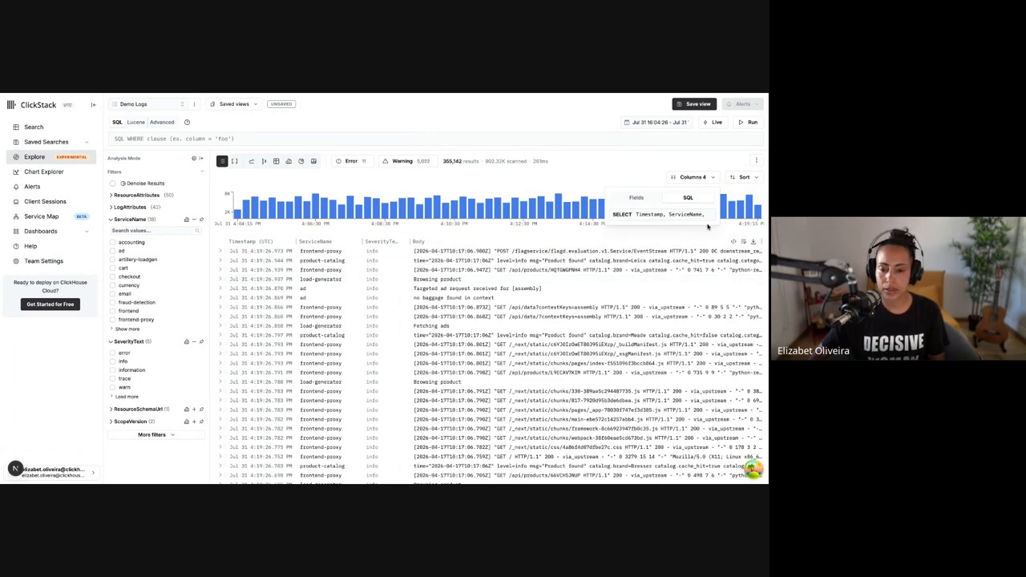
{"action": "left_click", "coordinate": [642, 202]}
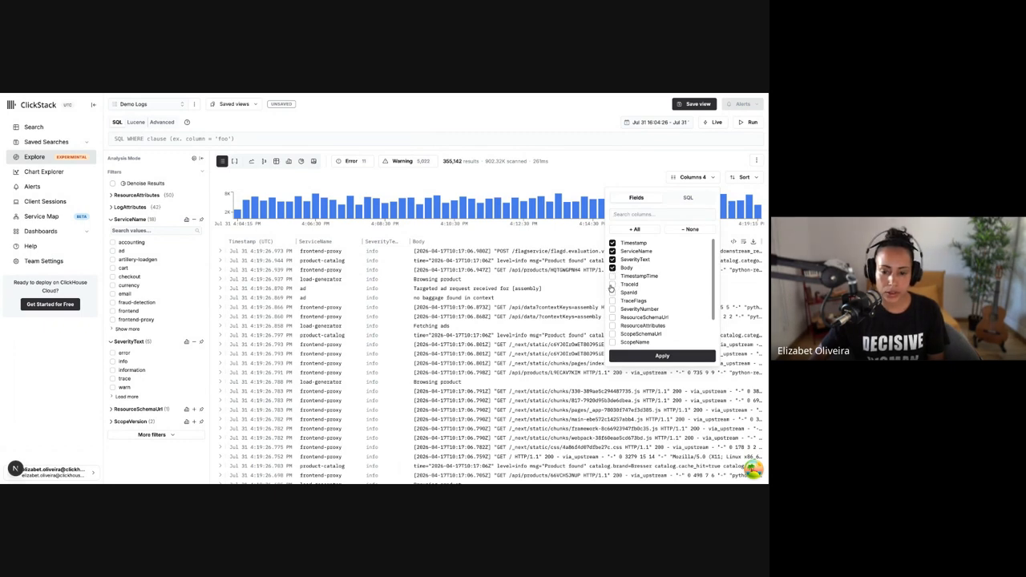
{"action": "left_click", "coordinate": [656, 355]}
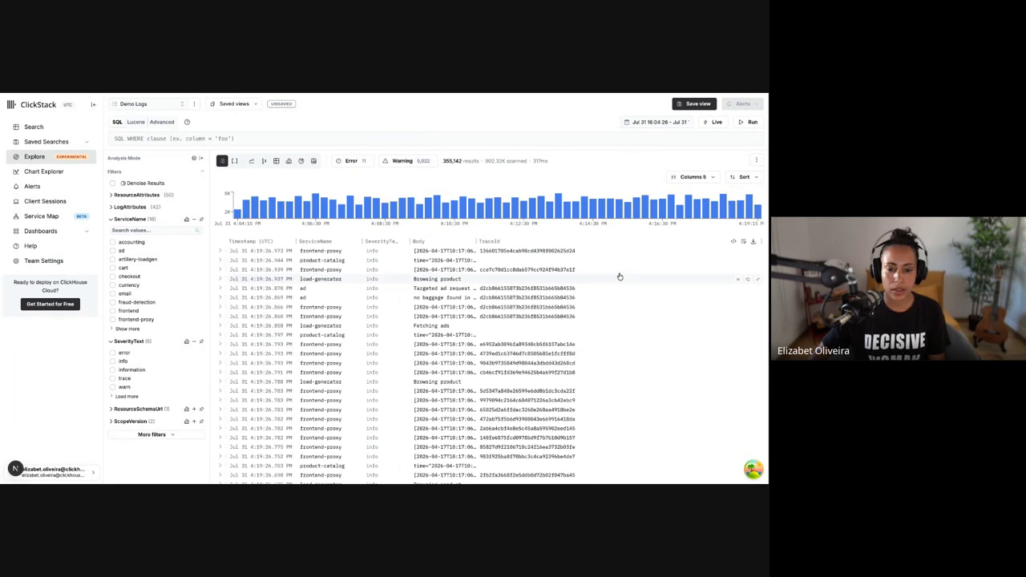
Check the SQL SELECT statement behind the chosen columns and close the column settings
{"action": "left_click", "coordinate": [690, 176]}
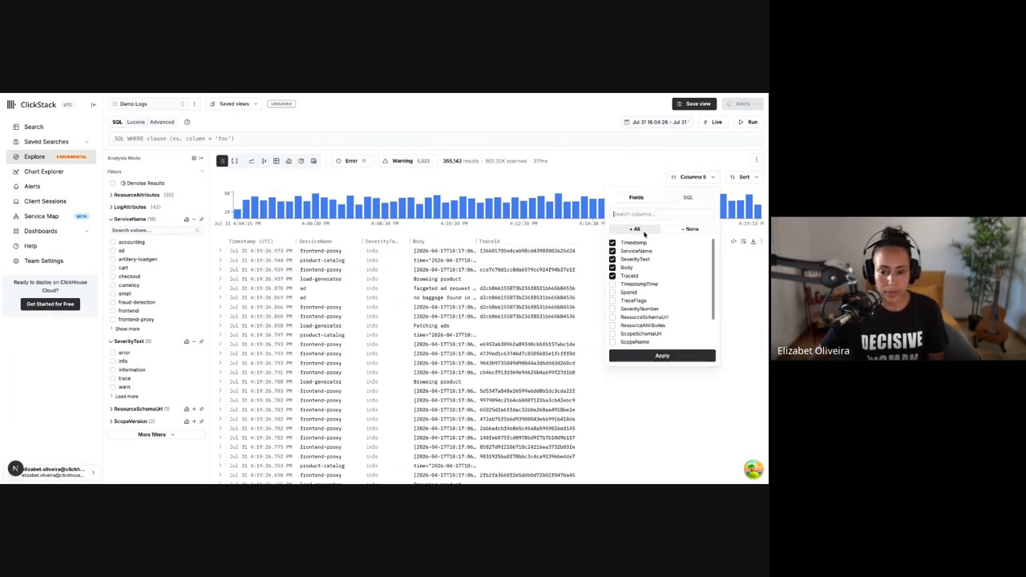
{"action": "left_click", "coordinate": [687, 198]}
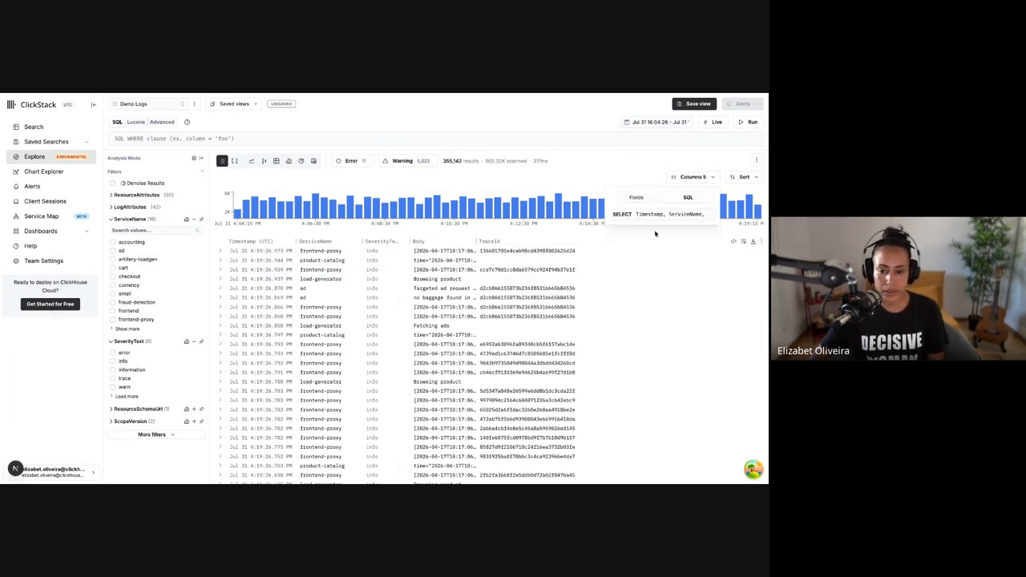
{"action": "left_click", "coordinate": [609, 233]}
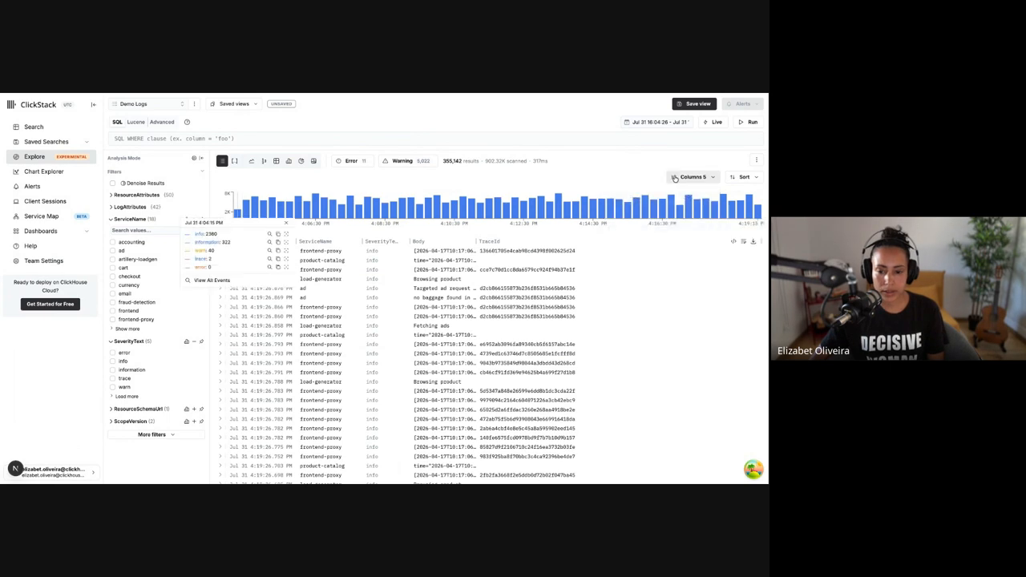
Check the sort options for the log results and their SQL version, and close the sort settings without changes
{"action": "left_click", "coordinate": [742, 176]}
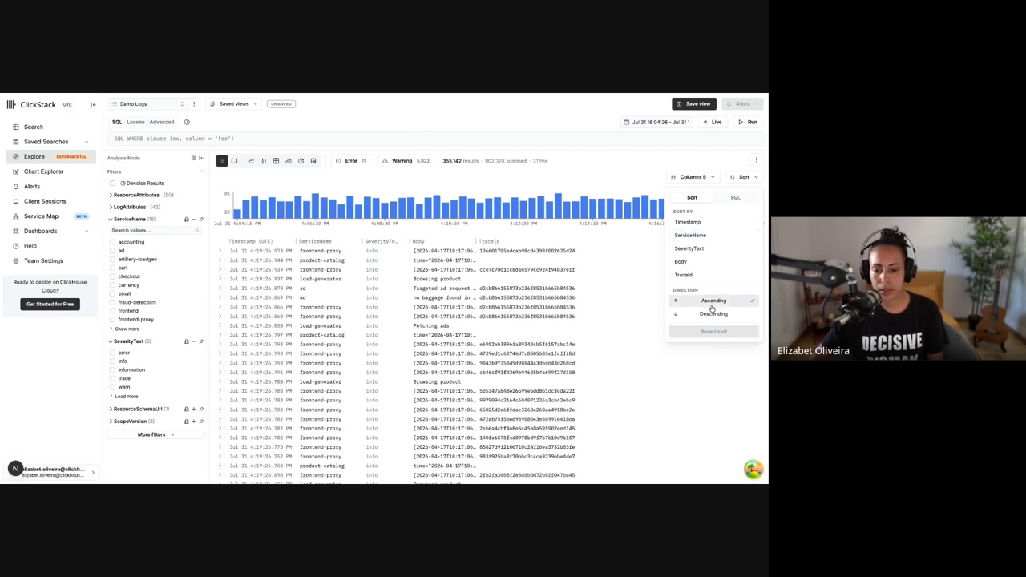
{"action": "left_click", "coordinate": [730, 199]}
{"action": "left_click", "coordinate": [577, 167]}
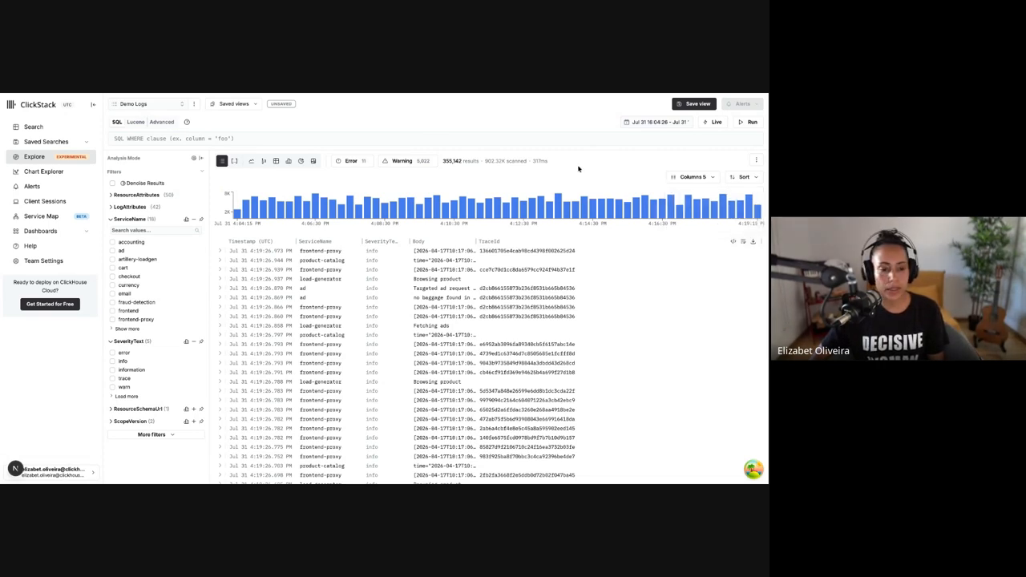
Switch the data source to Demo Metrics to view its Explore layout, and return to Demo Logs
{"action": "left_click", "coordinate": [172, 104]}
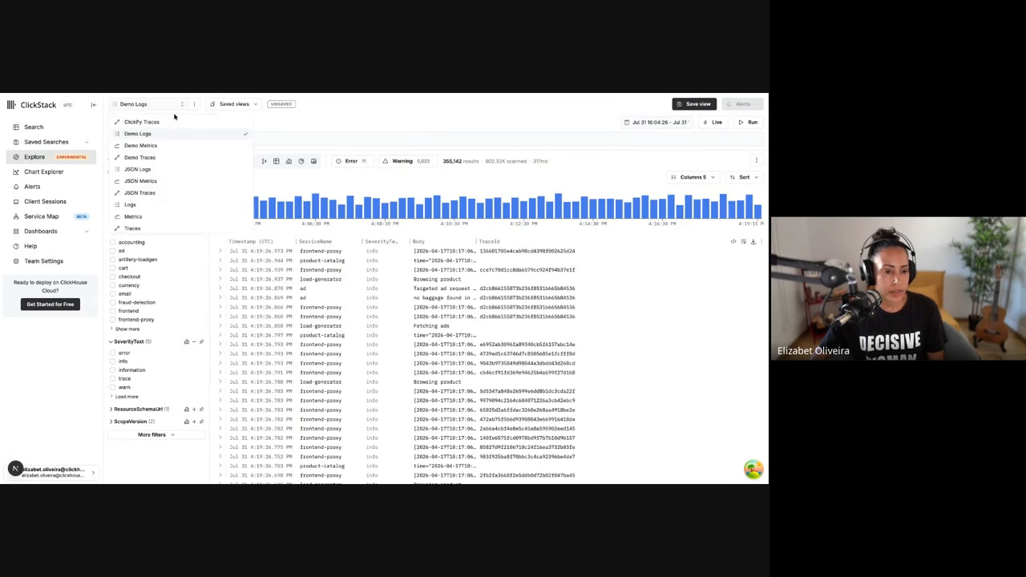
{"action": "left_click", "coordinate": [175, 147]}
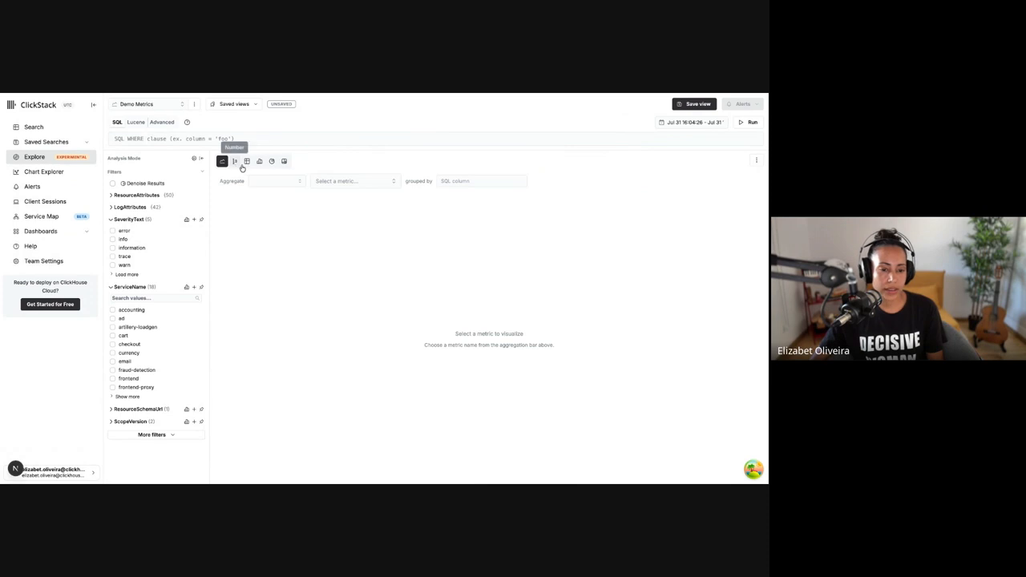
{"action": "left_click", "coordinate": [164, 104]}
{"action": "left_click", "coordinate": [162, 134]}
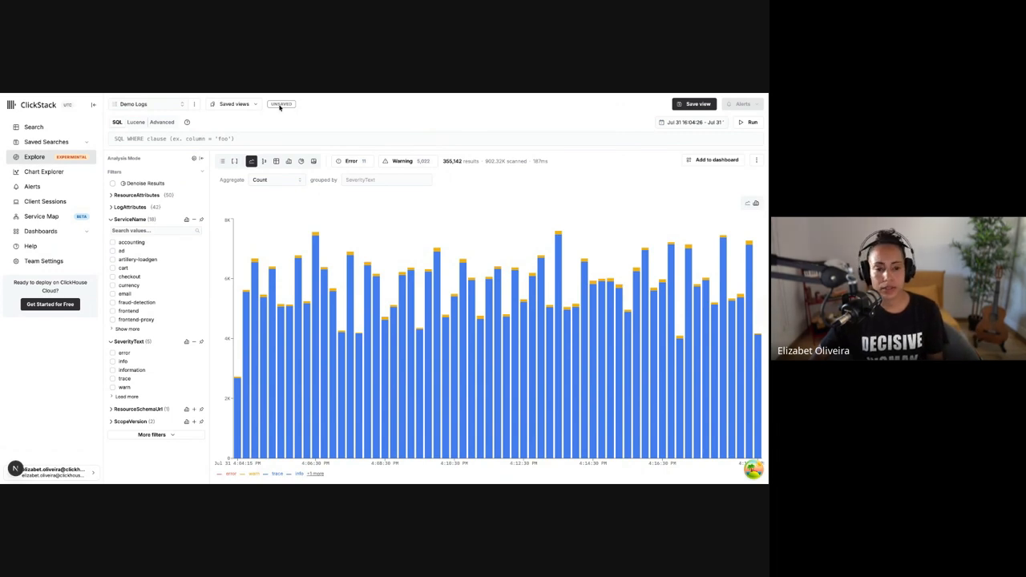
Check the form for saving the current view and the list of saved searches, closing each without changes
{"action": "left_click", "coordinate": [697, 105]}
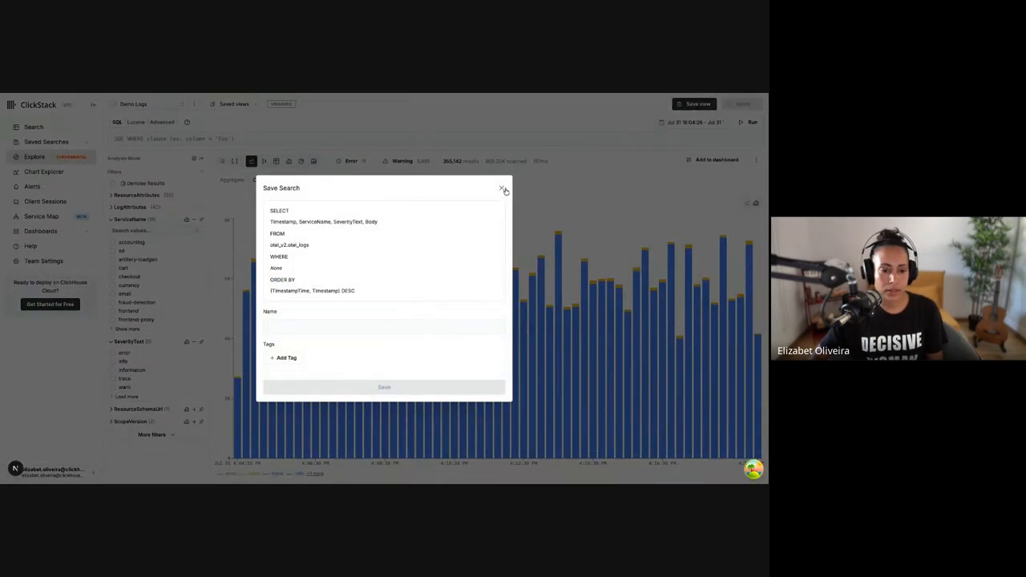
{"action": "left_click", "coordinate": [503, 189]}
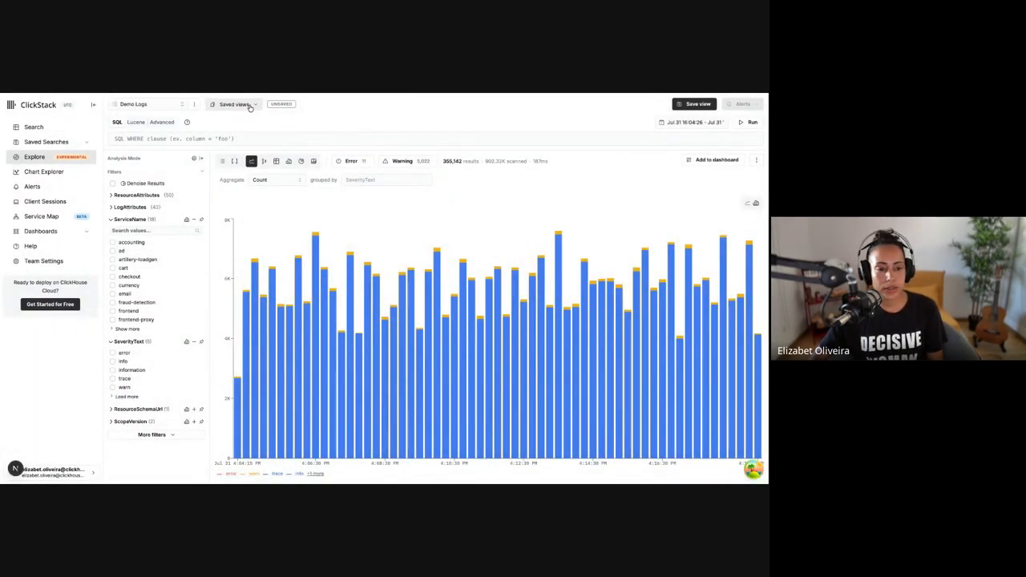
{"action": "left_click", "coordinate": [250, 106]}
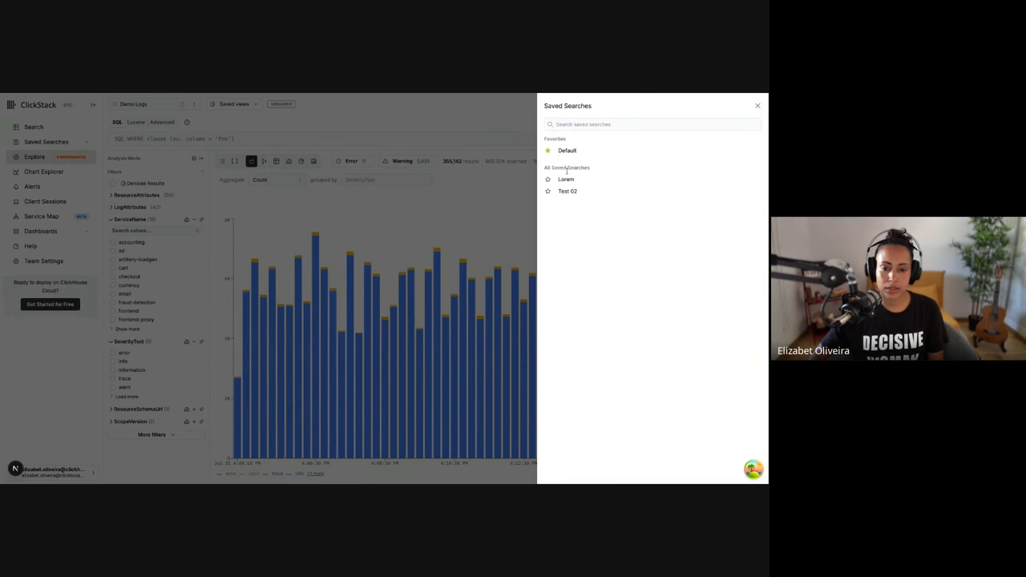
{"action": "left_click", "coordinate": [756, 107]}
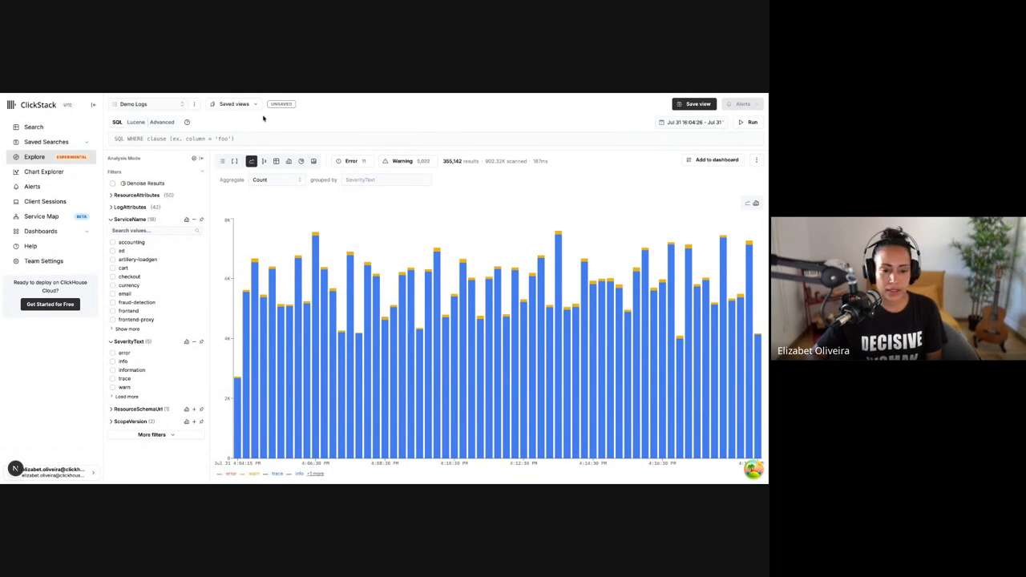
Check the chart's additional options for generated SQL and export, and close them without choosing any
{"action": "mouse_move", "coordinate": [577, 257]}
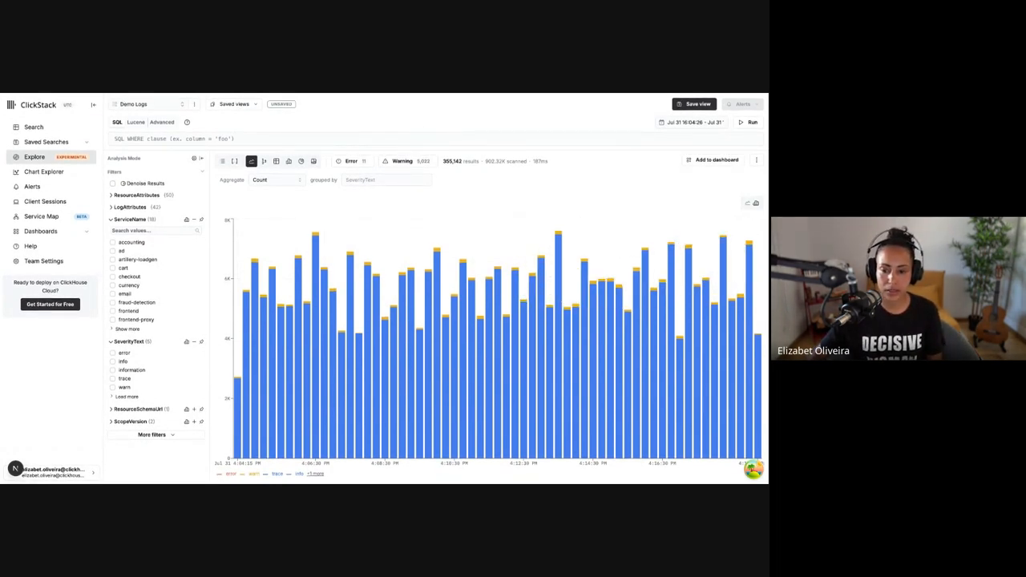
{"action": "left_click", "coordinate": [756, 160]}
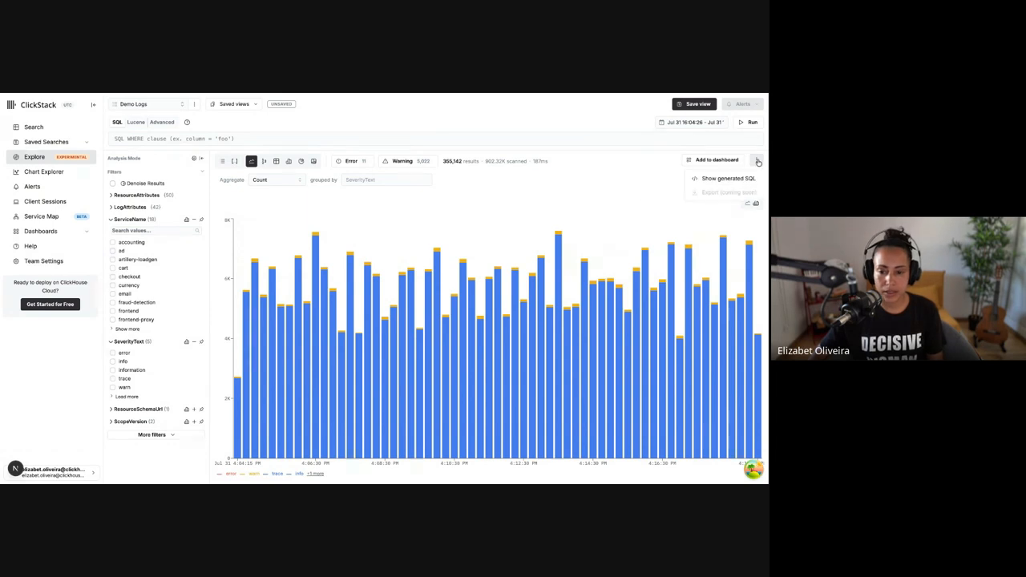
{"action": "left_click", "coordinate": [596, 190]}
{"action": "left_click", "coordinate": [756, 160]}
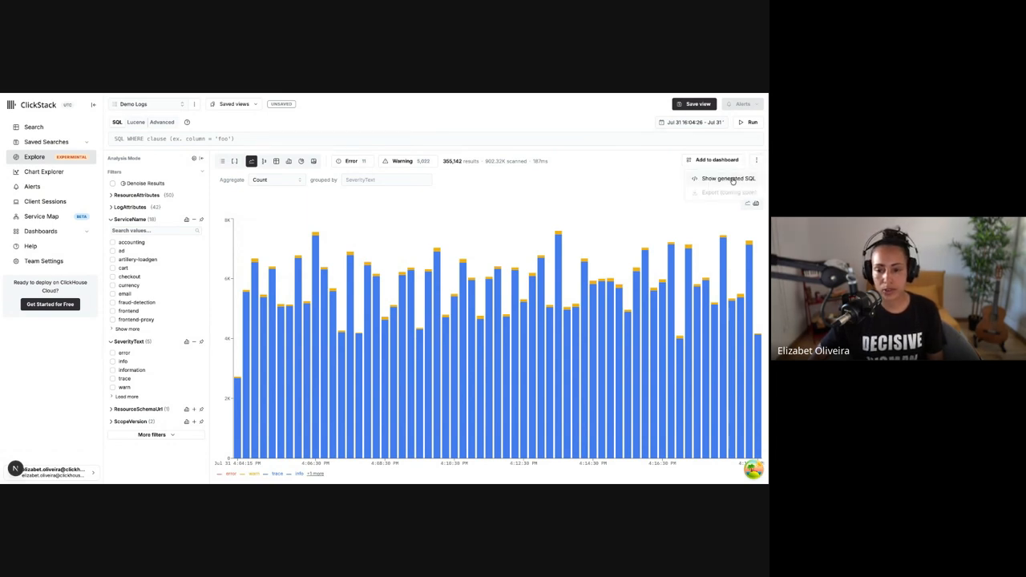
{"action": "left_click", "coordinate": [641, 185]}
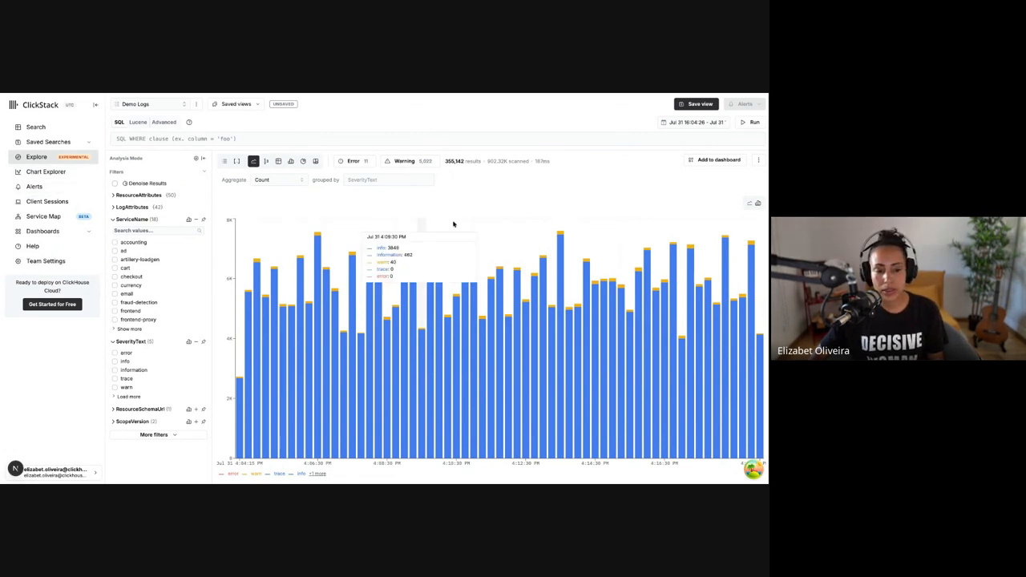
Show the log counts by SeverityText as a grouped table
{"action": "left_click", "coordinate": [276, 161]}
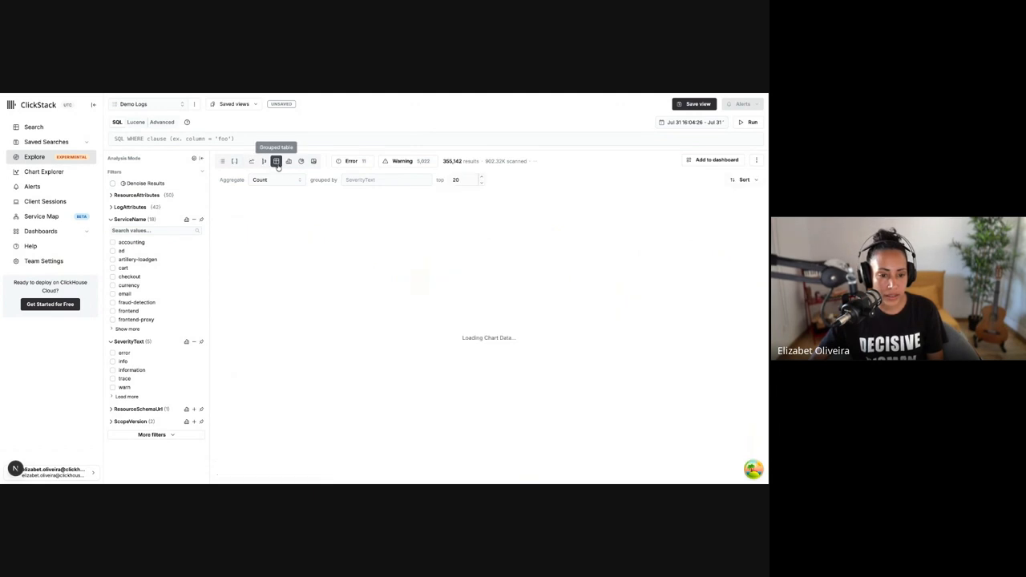